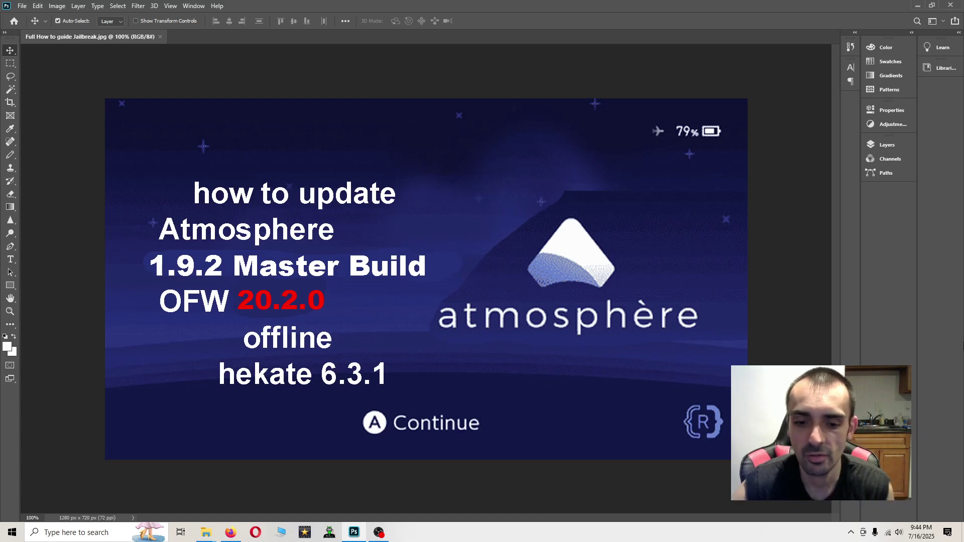
- Open the extracted Atmos Beta 20.2.07-15-2025 folder and select its 15 items
click(379, 533)
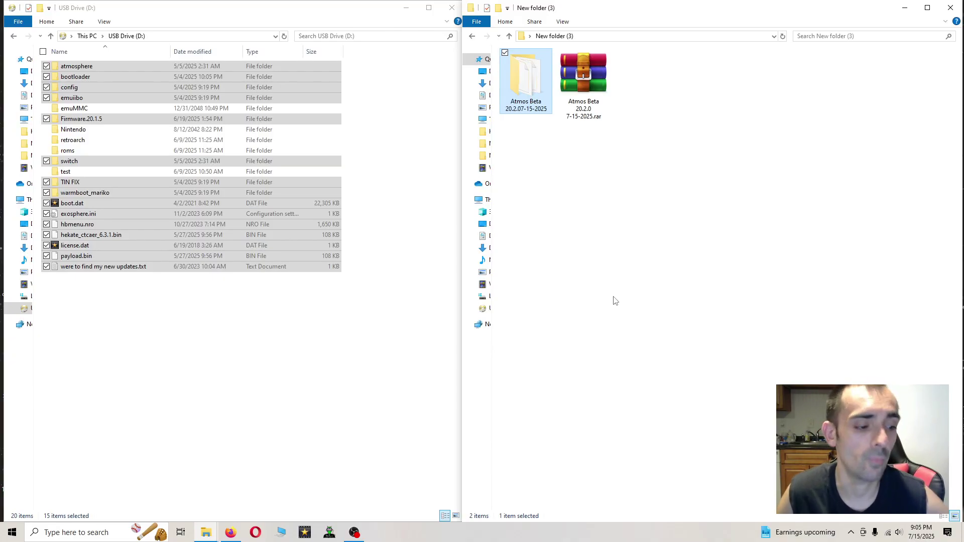
click(614, 299)
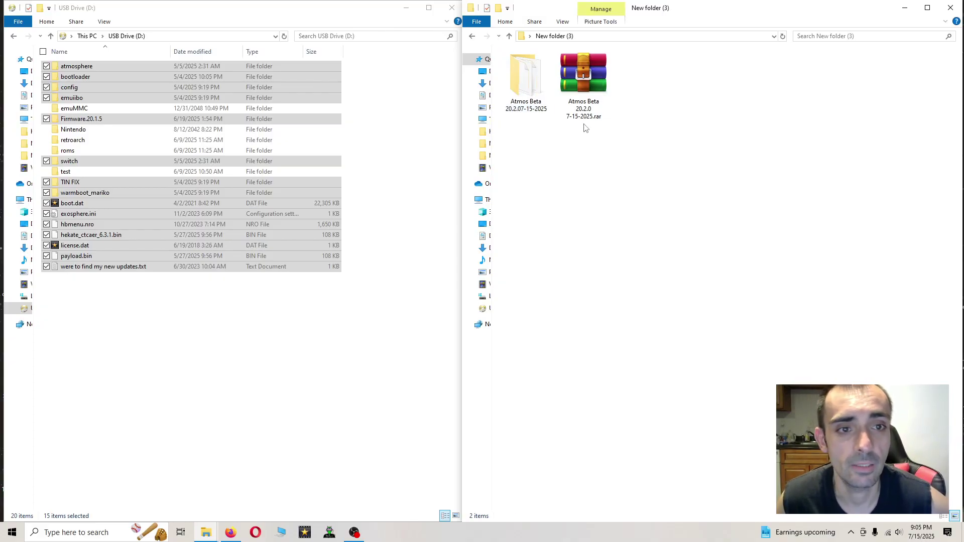
click(587, 104)
double_click(526, 82)
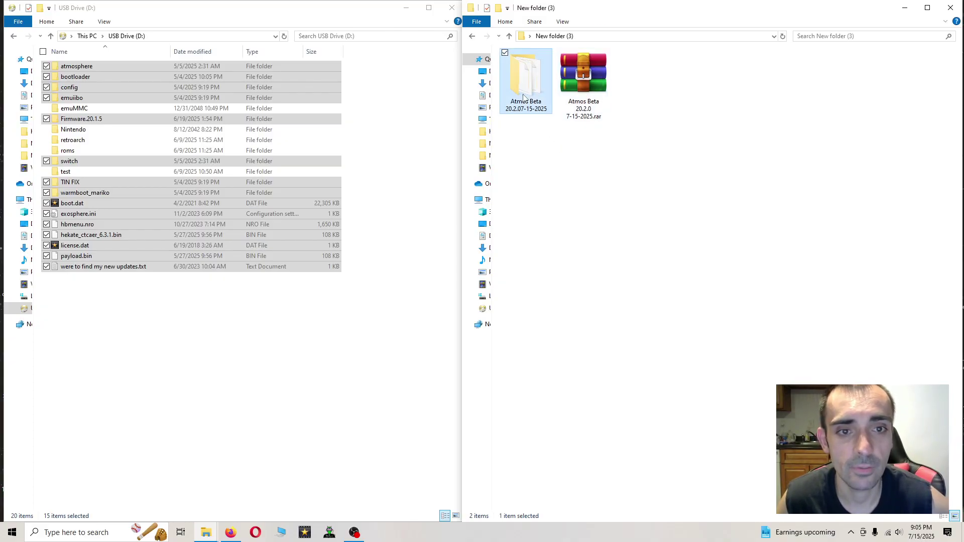
drag(536, 261, 567, 67)
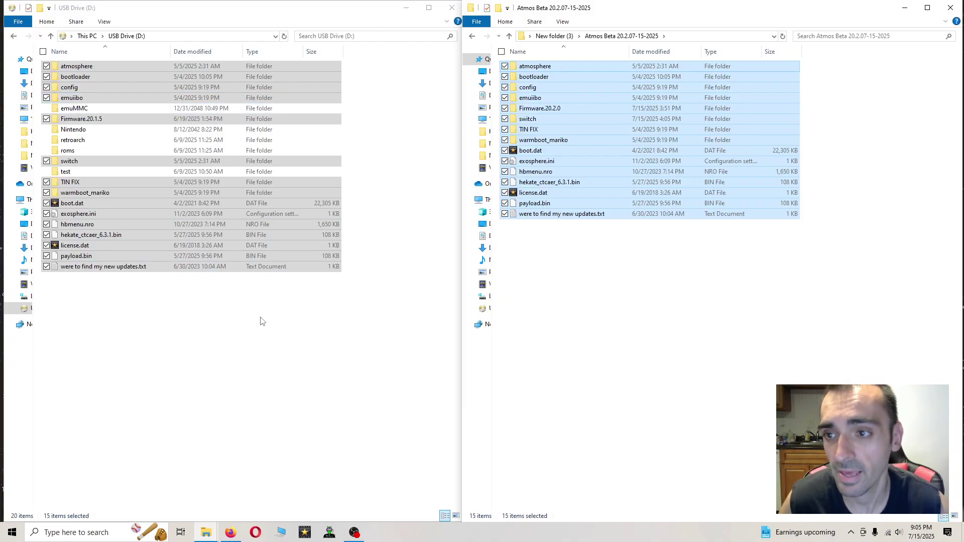
click(289, 11)
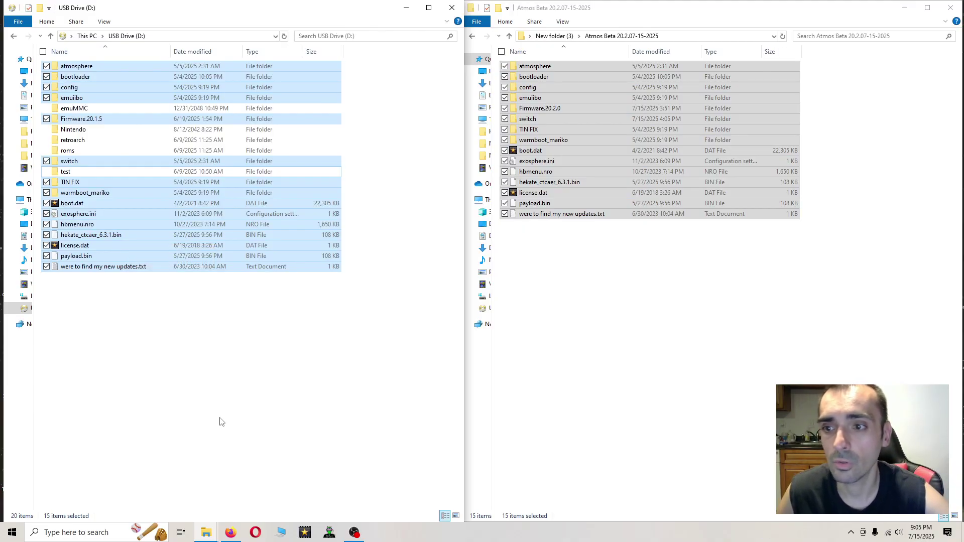
- Permanently delete the 15 selected old Atmosphere items from the USB Drive with Shift+Delete
key(shift+Delete)
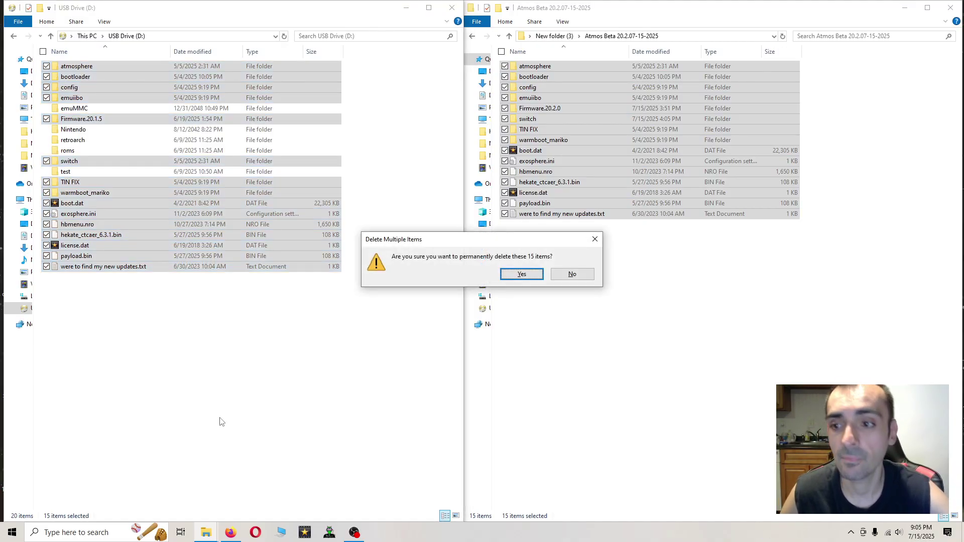
key(Return)
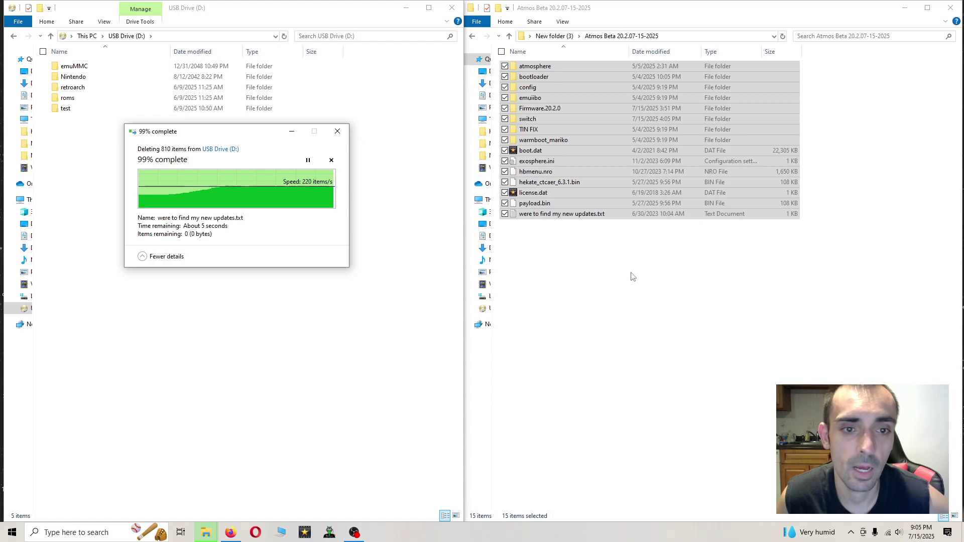
click(604, 267)
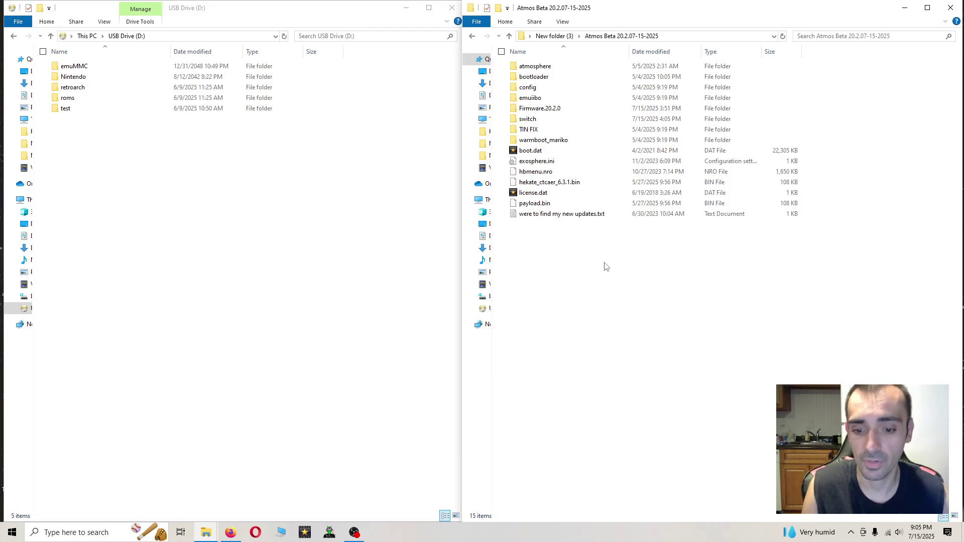
- Drag-select all 15 items in the Atmos Beta 20.2.07-15-2025 folder
mouse_move(568, 295)
mouse_down()
mouse_move(571, 67)
mouse_move(221, 284)
mouse_up()
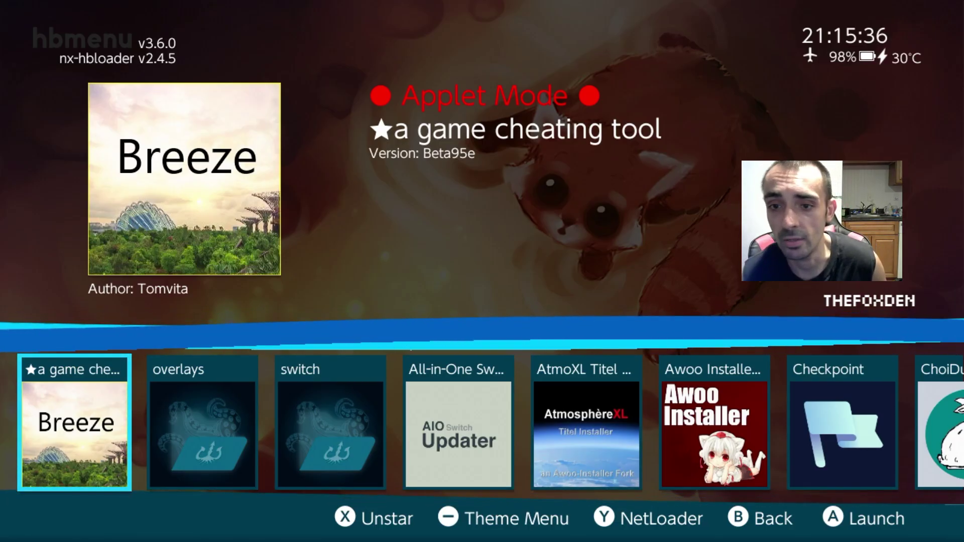
- Move right through the hbmenu list to Daybreak and launch it
key(Right)
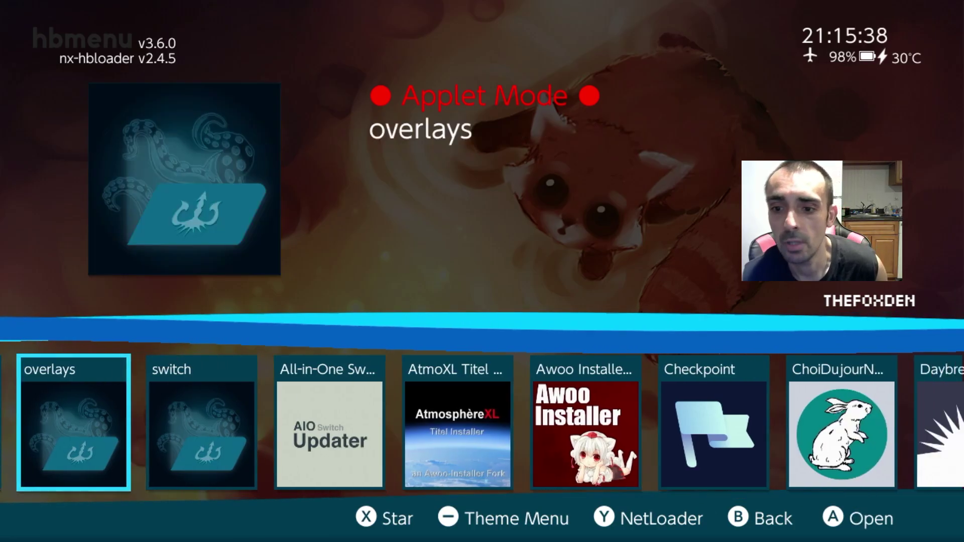
key(Right)
key(Right)
key(Right)
key(Right)
key(Right)
key(Right)
key(Right)
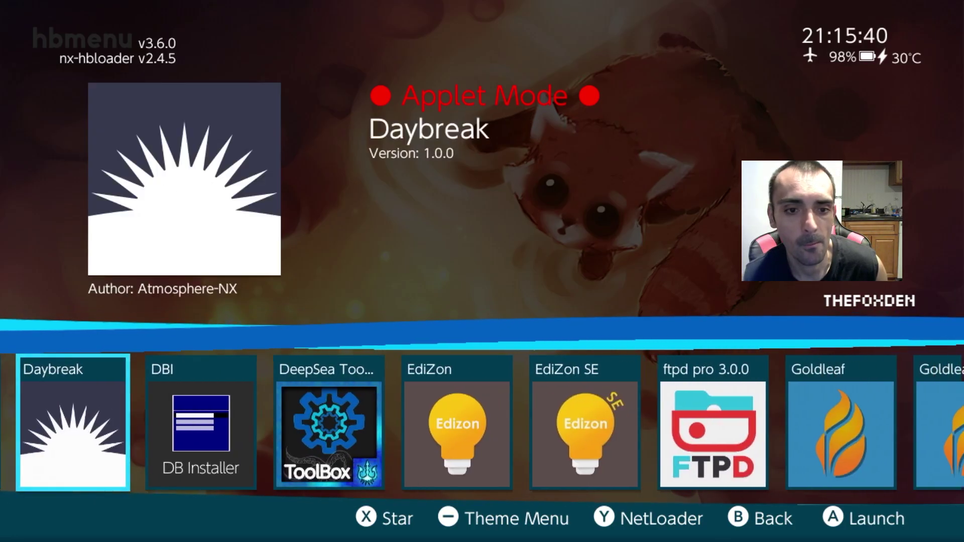
key(a)
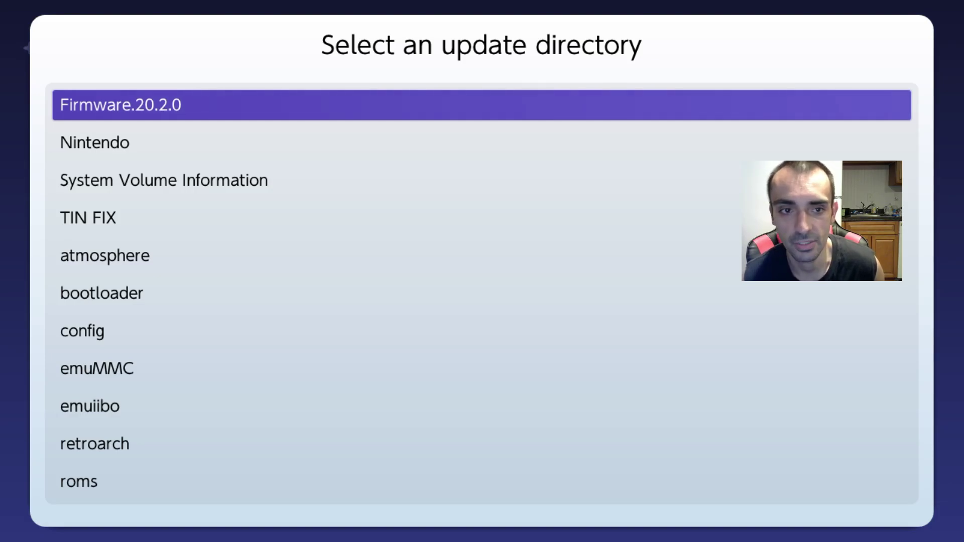
- Install the Firmware.20.2.0 update in Daybreak, accepting the default settings and driver variant
key(Return)
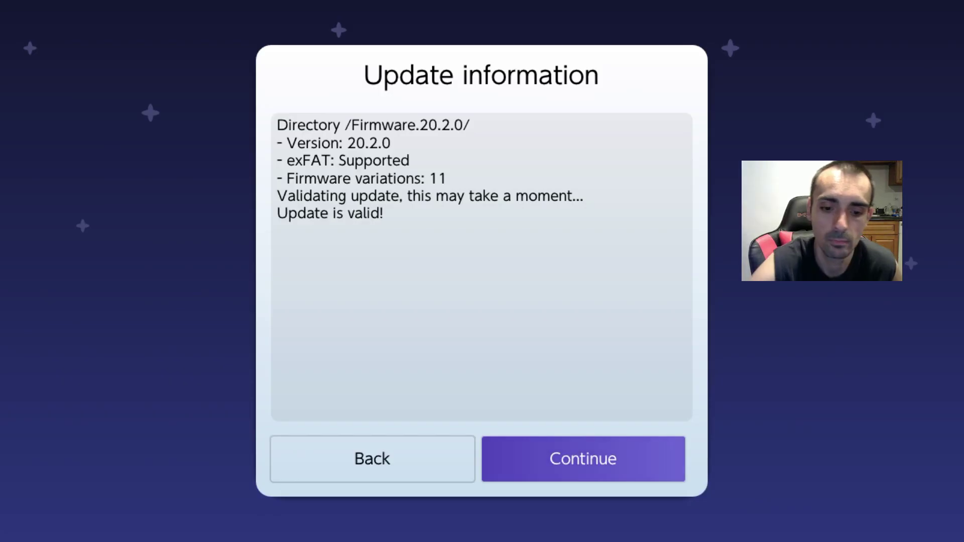
key(Return)
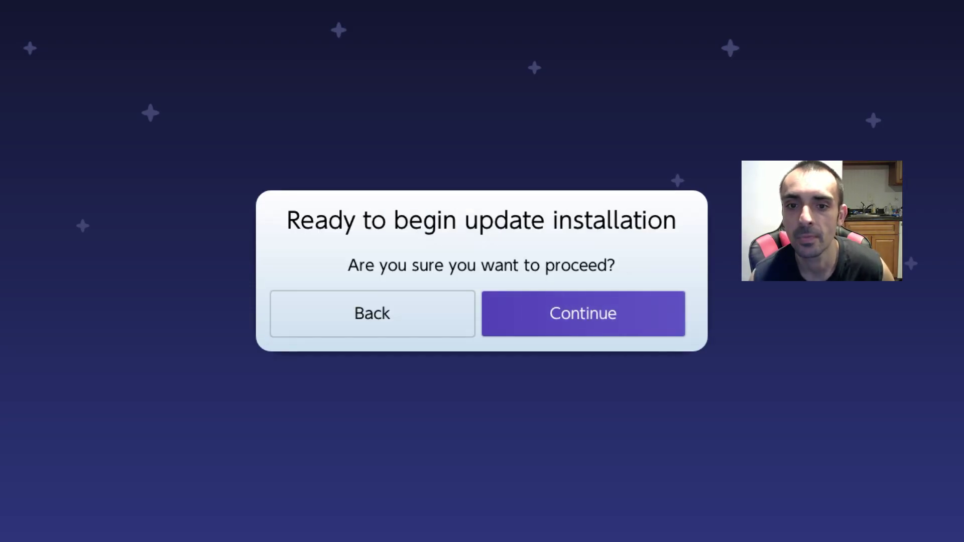
key(Return)
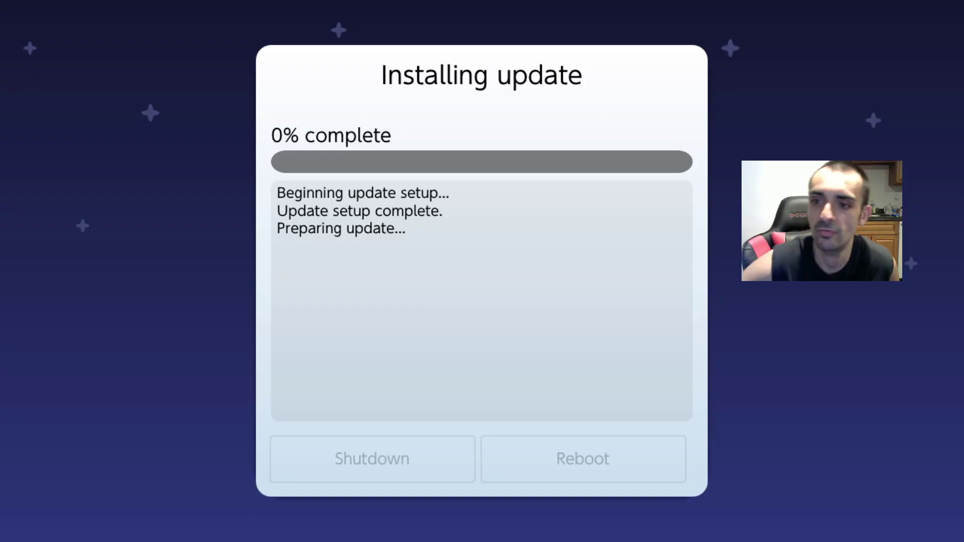